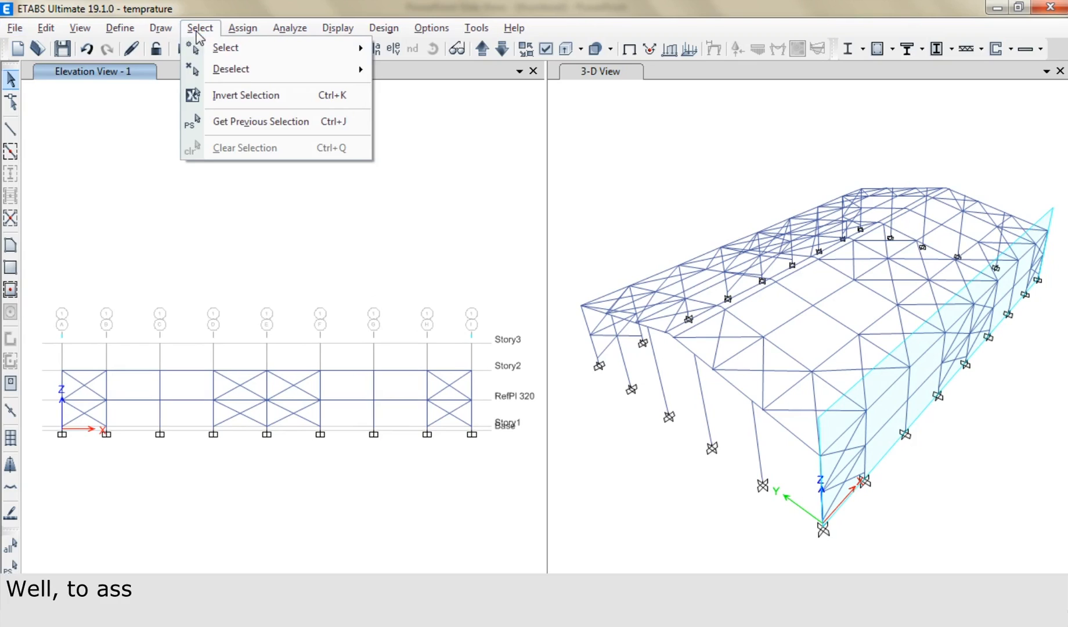
Select all members and assign a uniform temperature change of +25 C under load pattern TP, replacing existing temperatures.
mouse_move(226, 48)
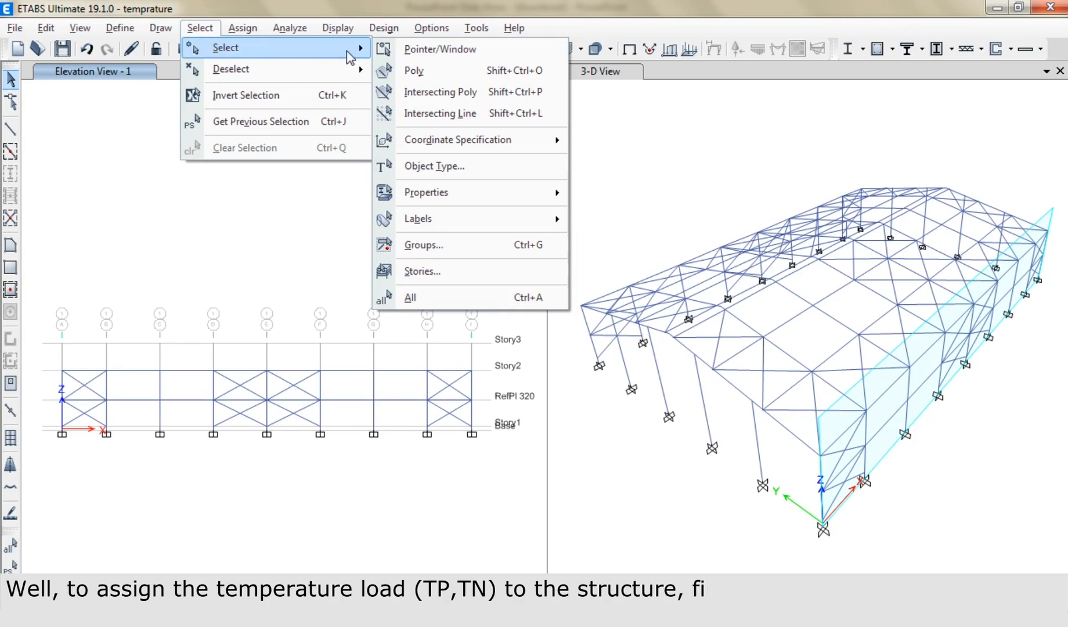
left_click(447, 294)
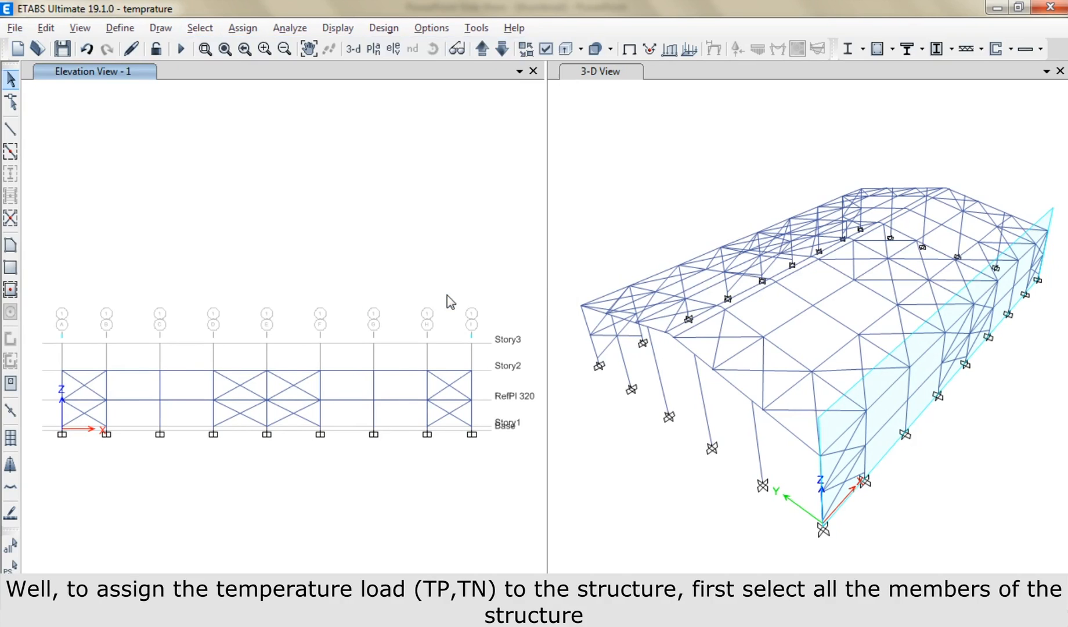
left_click(243, 28)
mouse_move(289, 185)
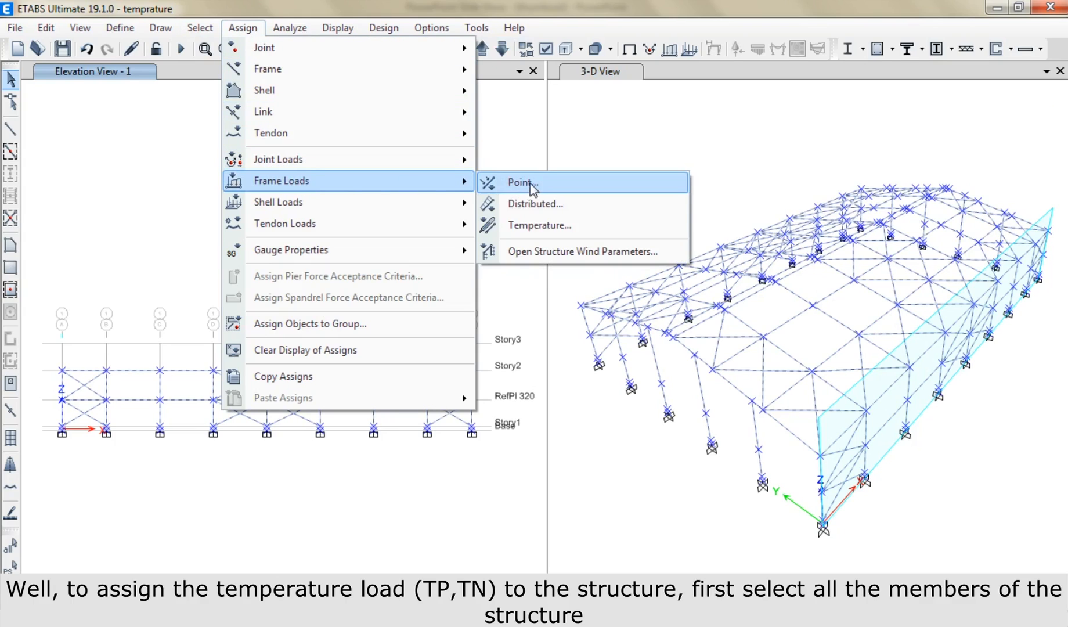
left_click(523, 225)
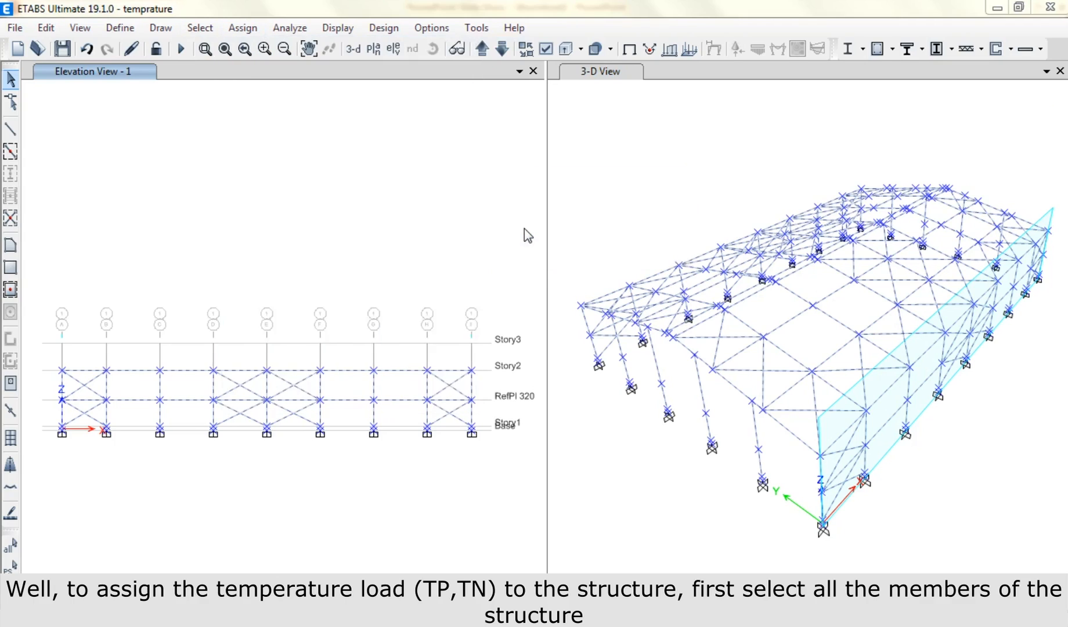
left_click(536, 210)
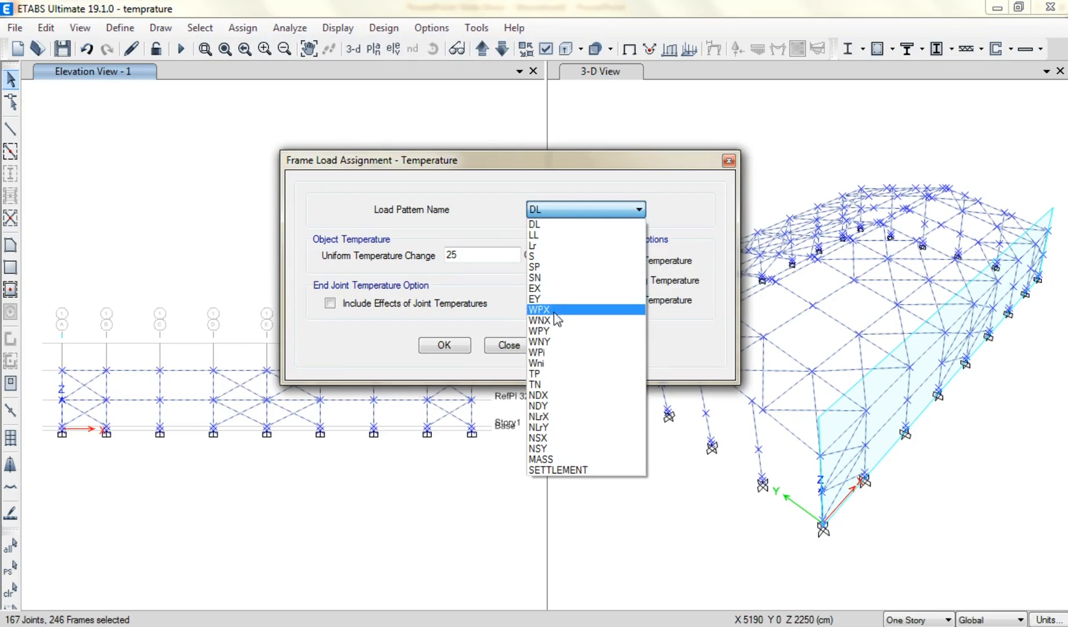
left_click(548, 373)
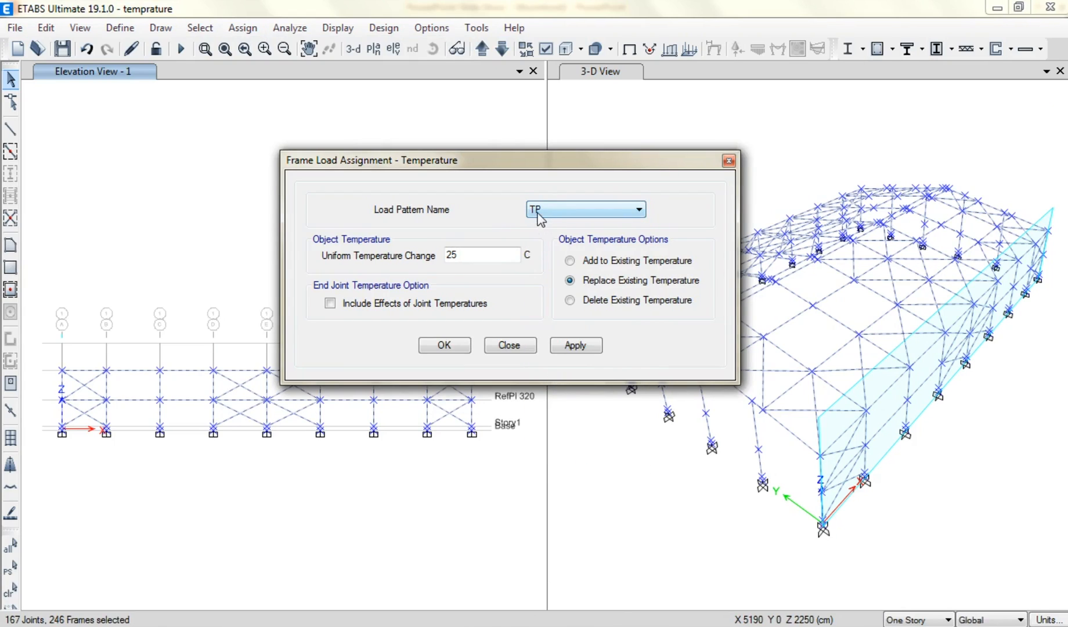
left_click_drag(467, 254, 393, 262)
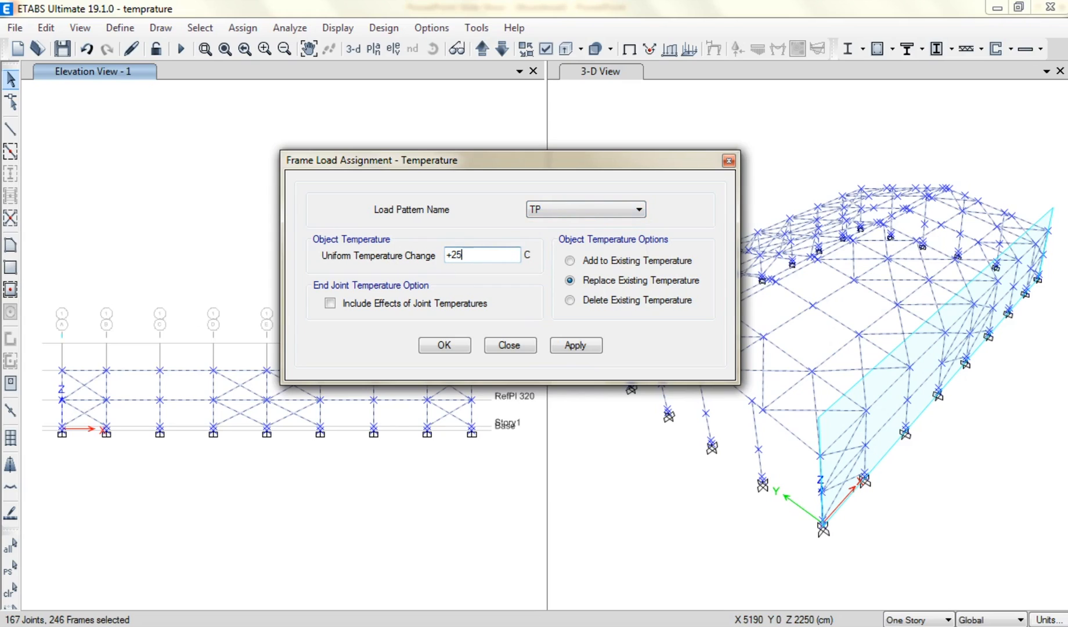
left_click(571, 345)
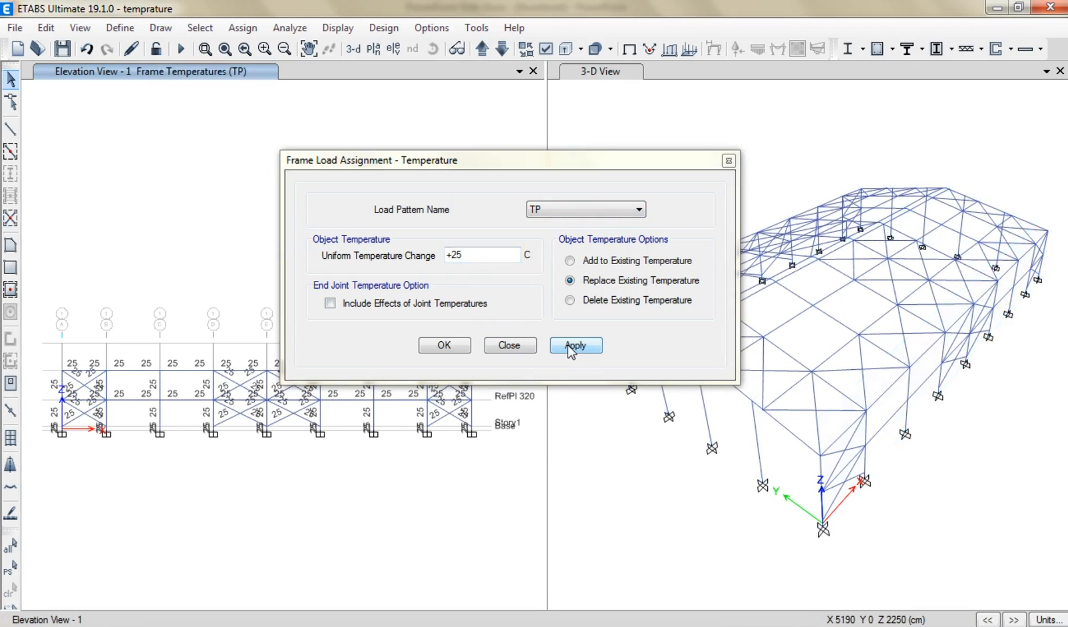
Reselect the previous members and assign a uniform temperature change of -25 C under load pattern TN, replacing existing temperatures.
left_click(10, 568)
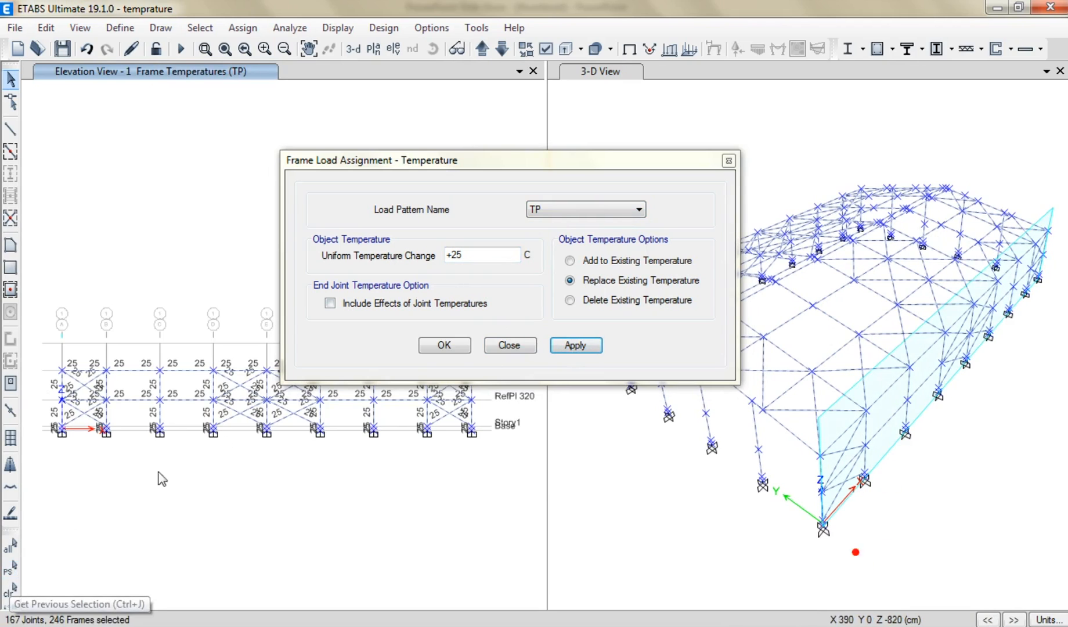
left_click(558, 208)
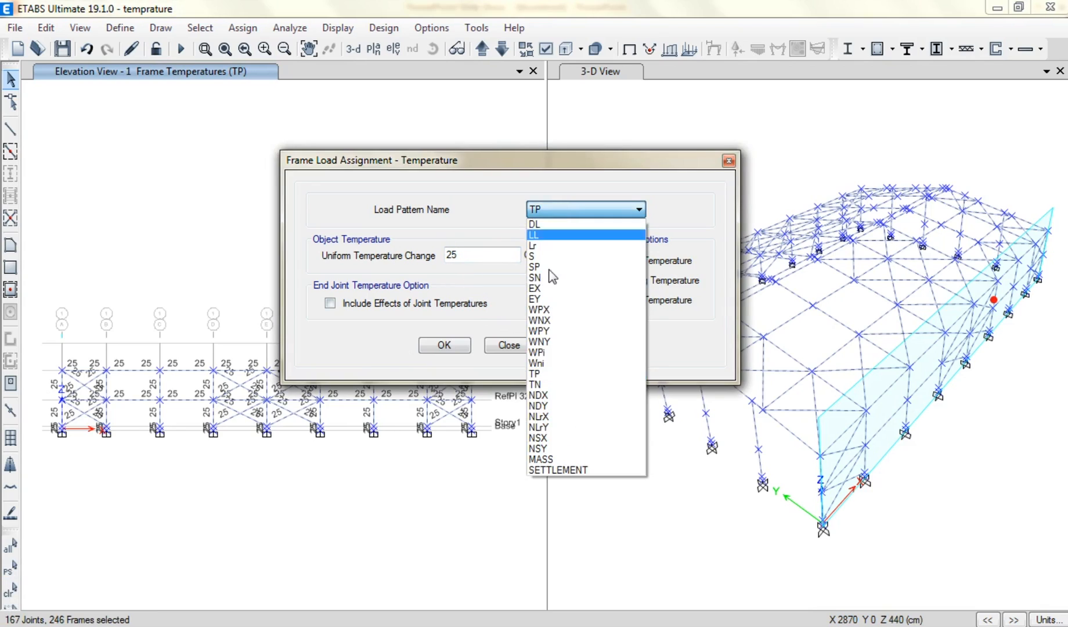
left_click(537, 385)
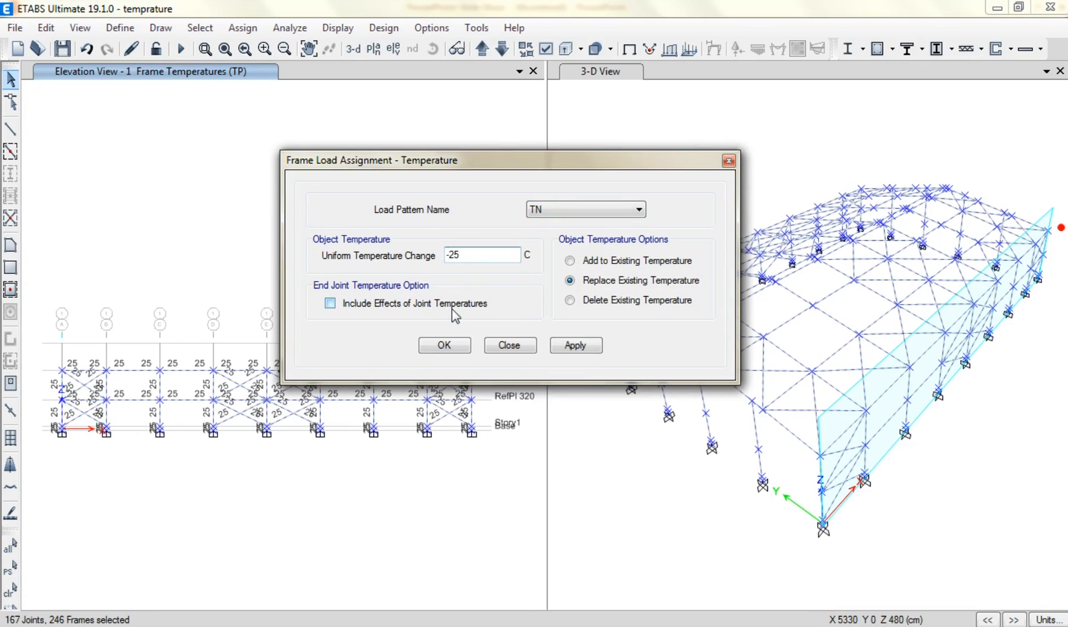
left_click(584, 346)
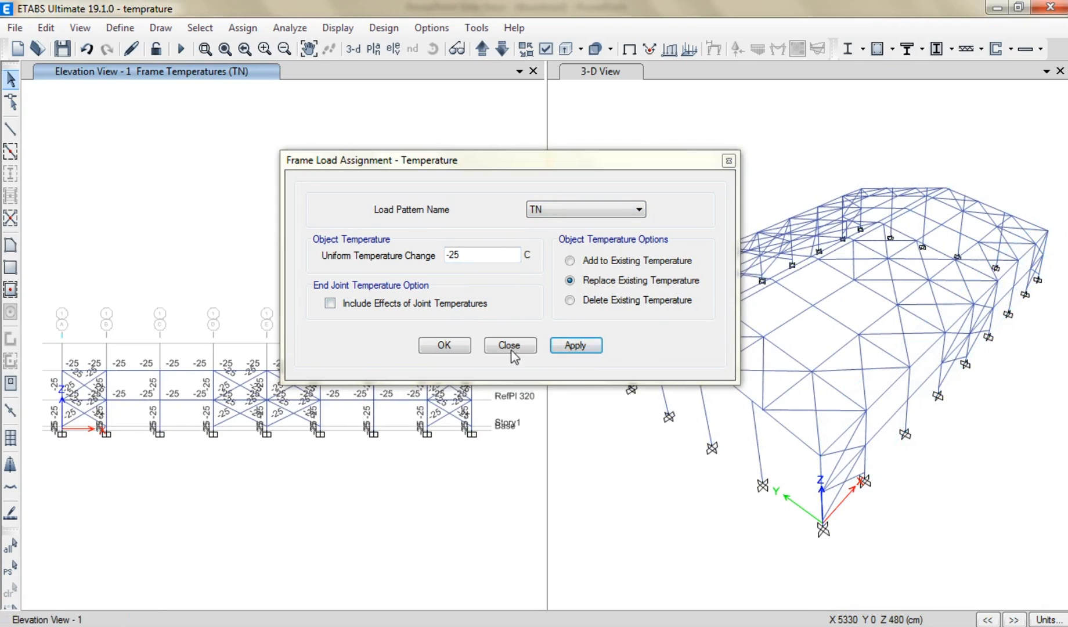
left_click(509, 346)
Check the TN and TP temperature loads assigned to Story2 column C7, and save the model.
right_click(372, 416)
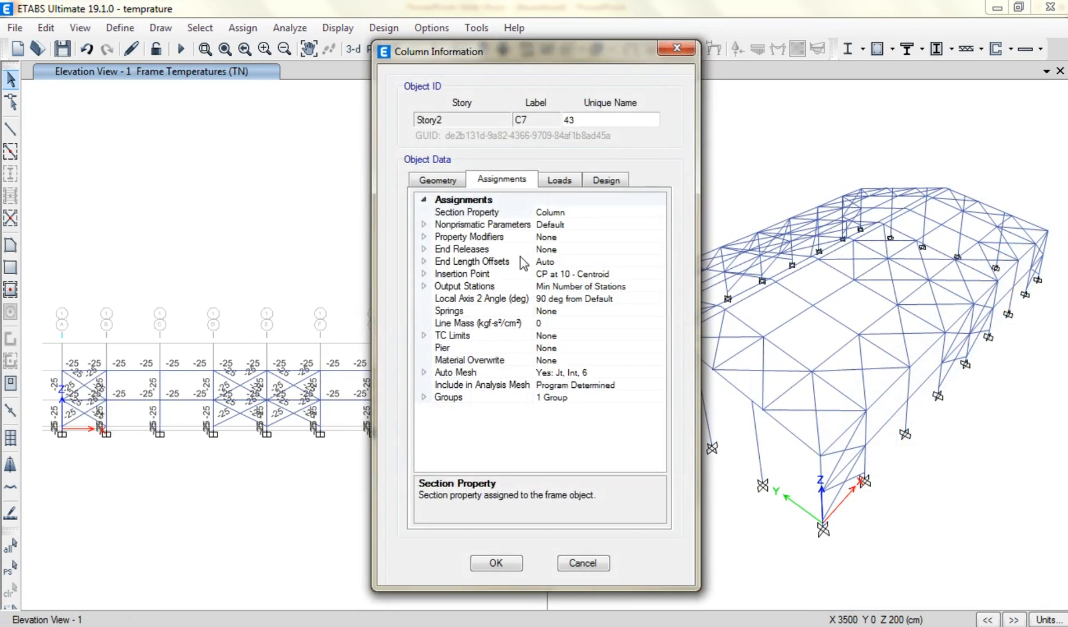
left_click(561, 181)
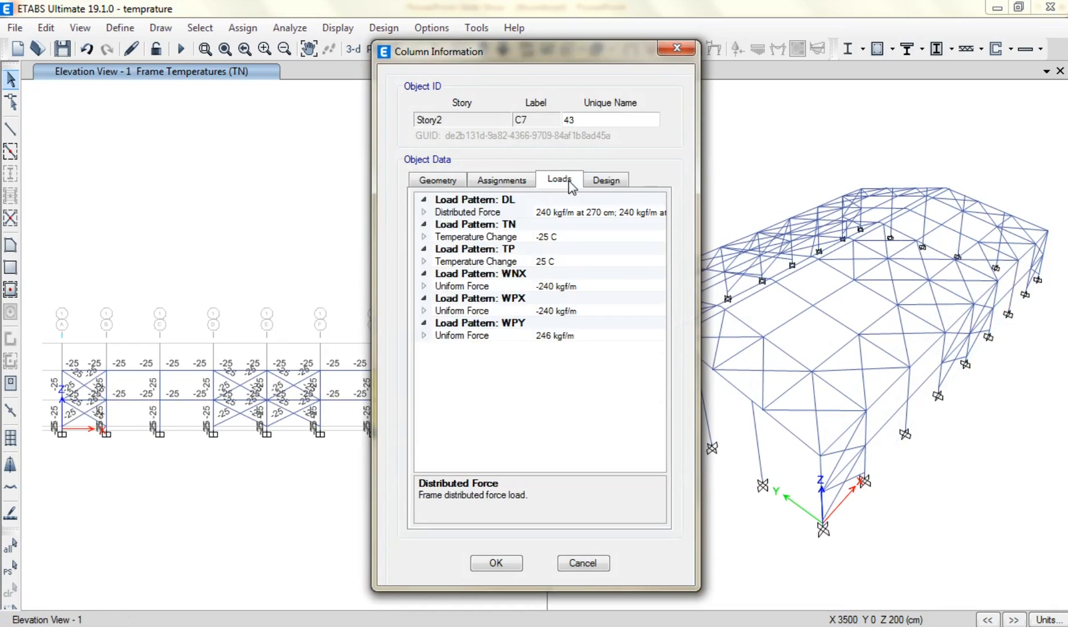
left_click(520, 226)
left_click(505, 249)
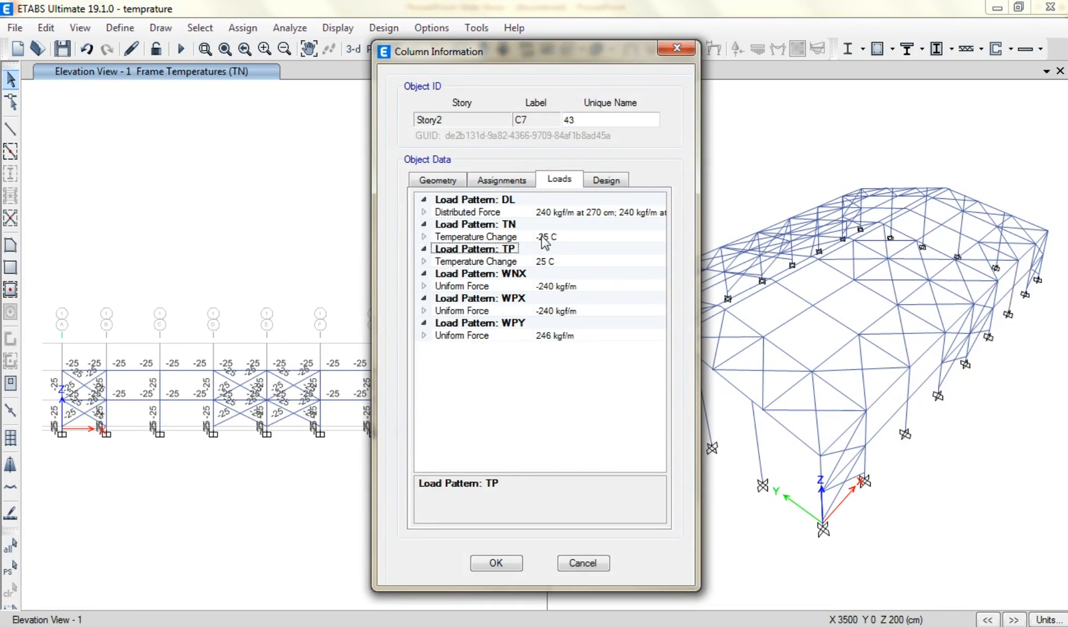
left_click(593, 564)
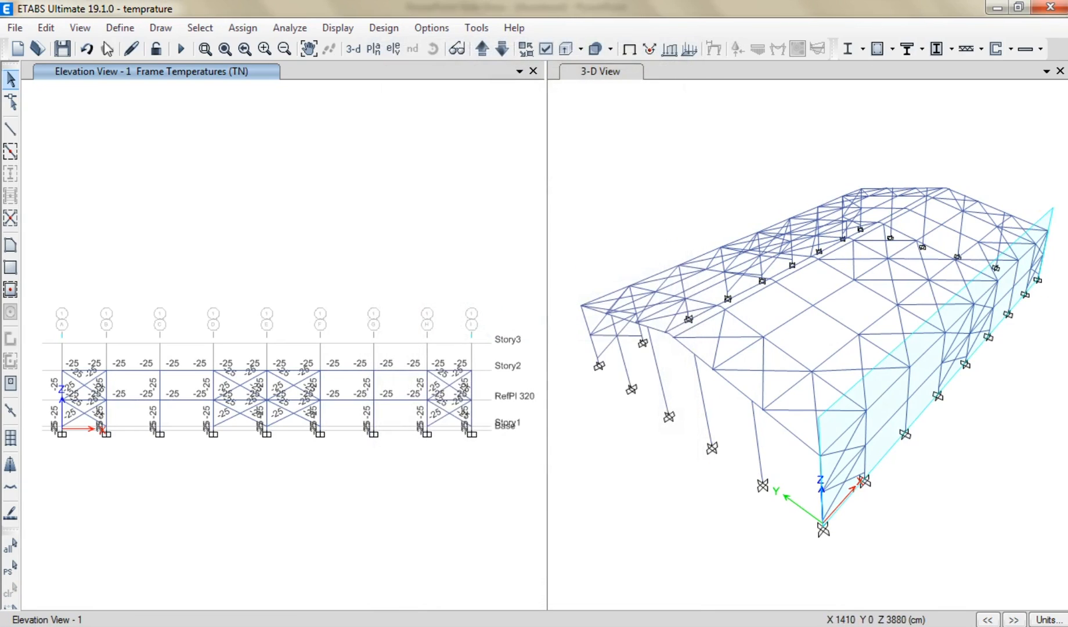
left_click(63, 48)
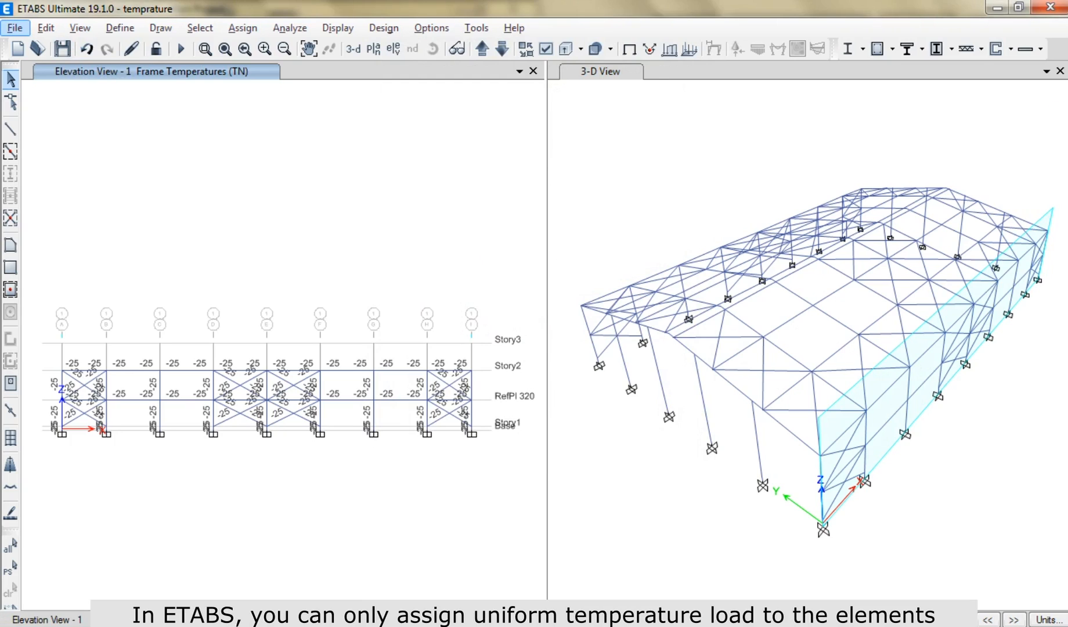
Switch to SAP2000 and open the frame temperature load assignment for a mid-height beam in the unbraced bay of the elevation.
key("alt+Tab")
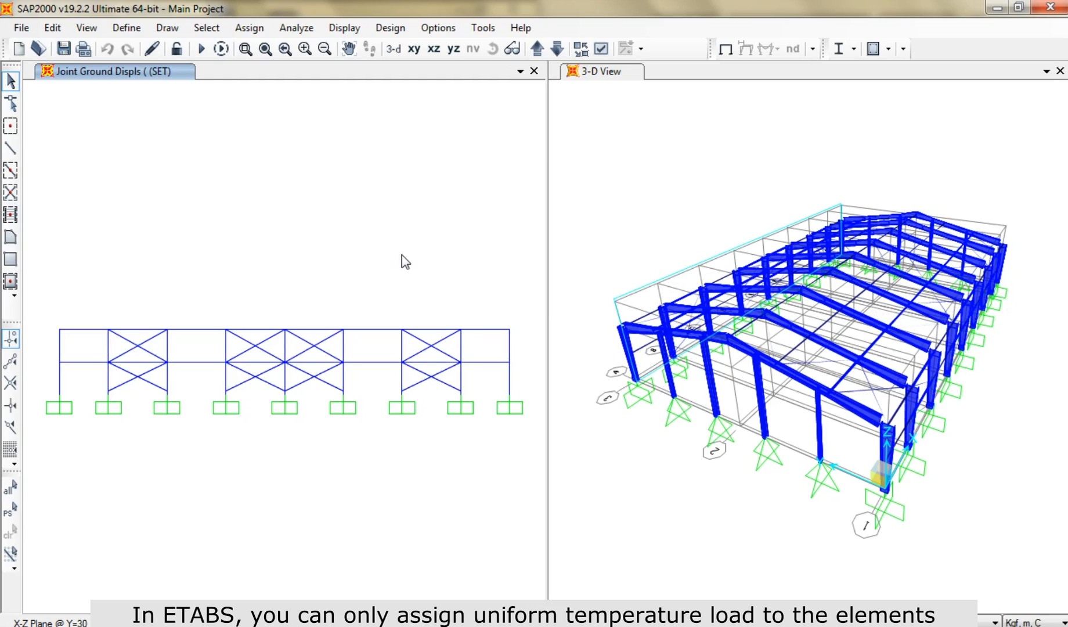
left_click(376, 362)
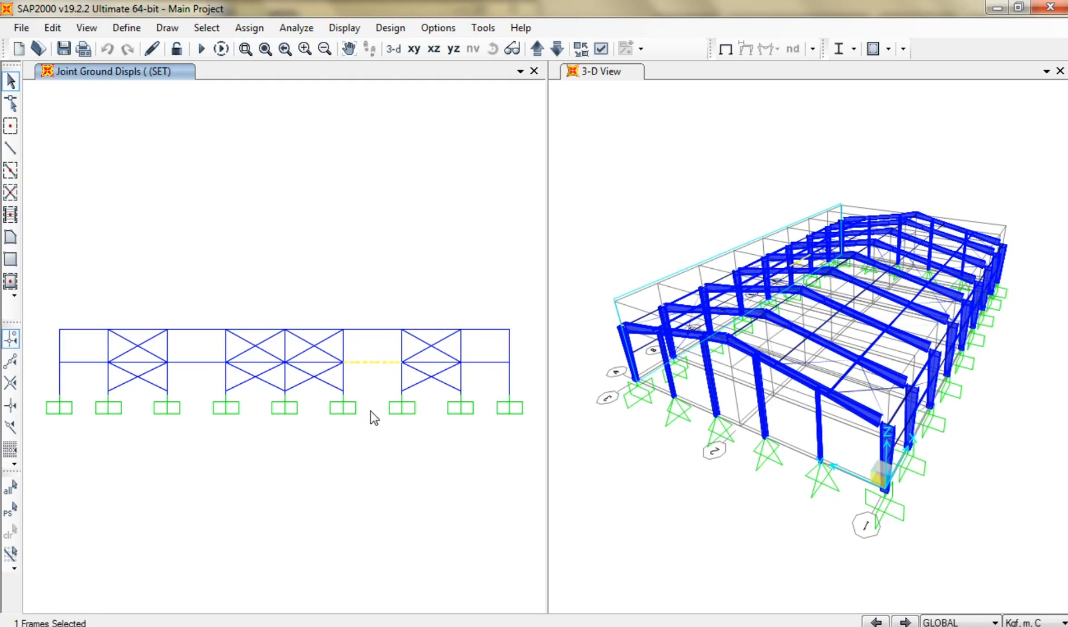
left_click(250, 30)
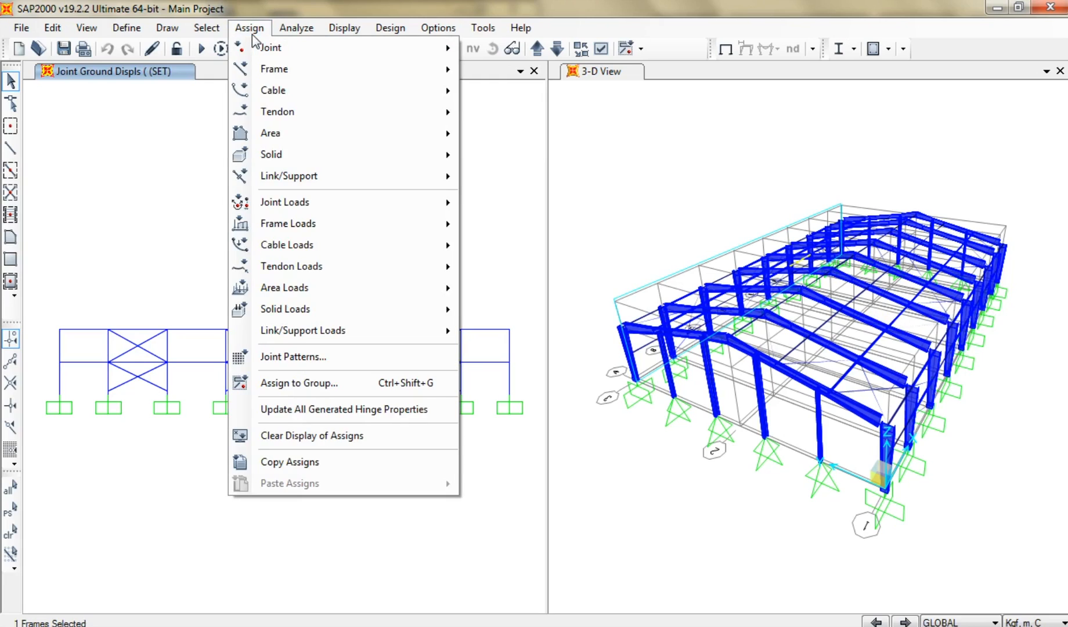
mouse_move(261, 227)
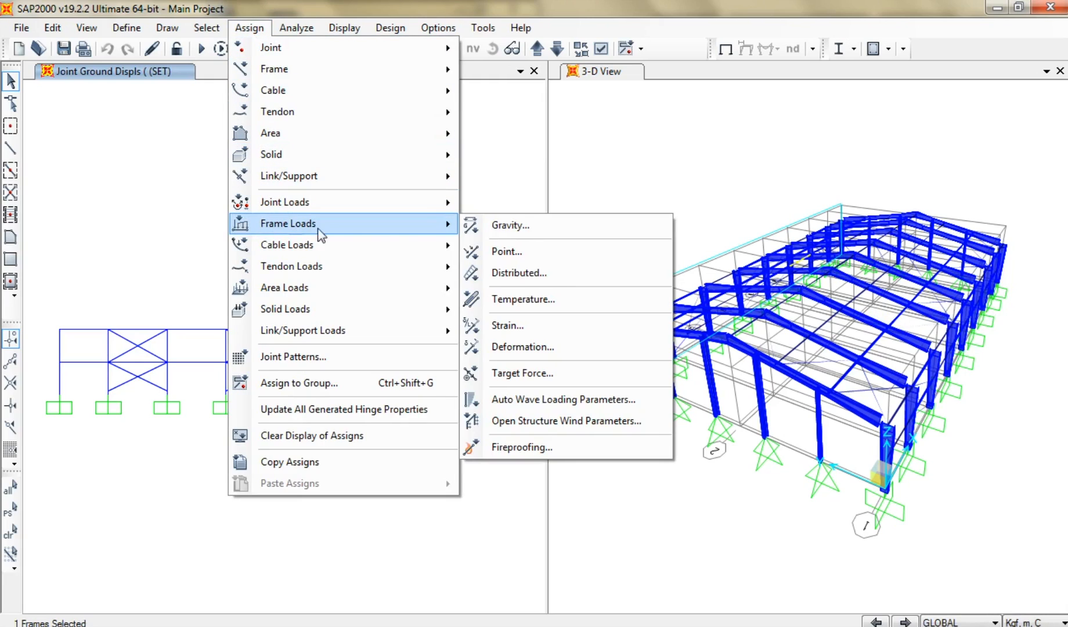
left_click(535, 301)
left_click_drag(519, 92, 705, 87)
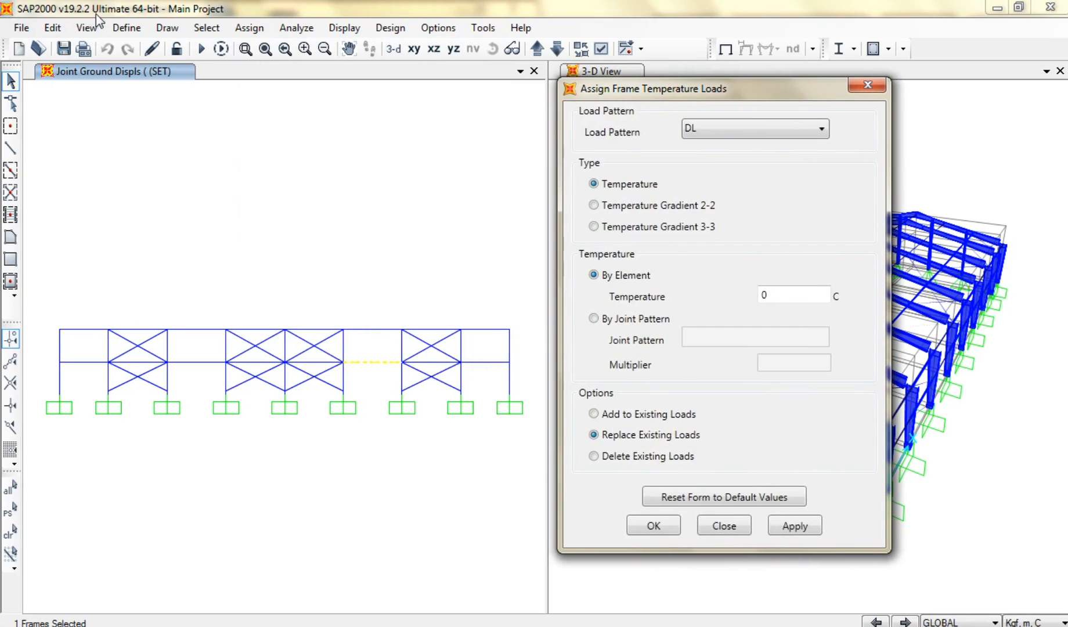
Choose load pattern TP with the Temperature type for the beam's temperature load.
left_click(713, 128)
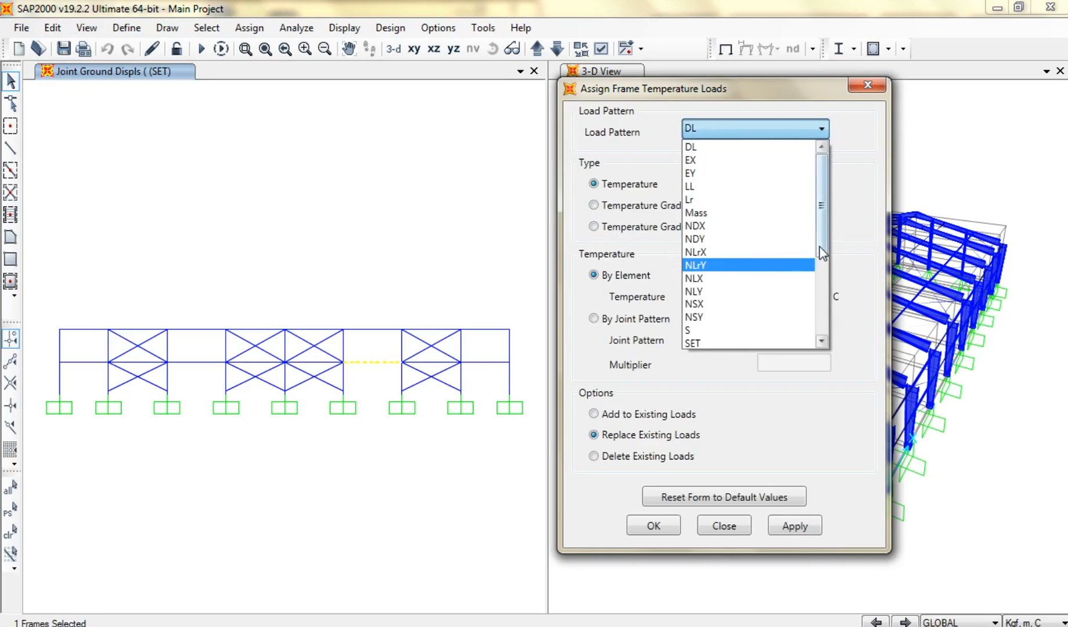
scroll(801, 284, "down", 2)
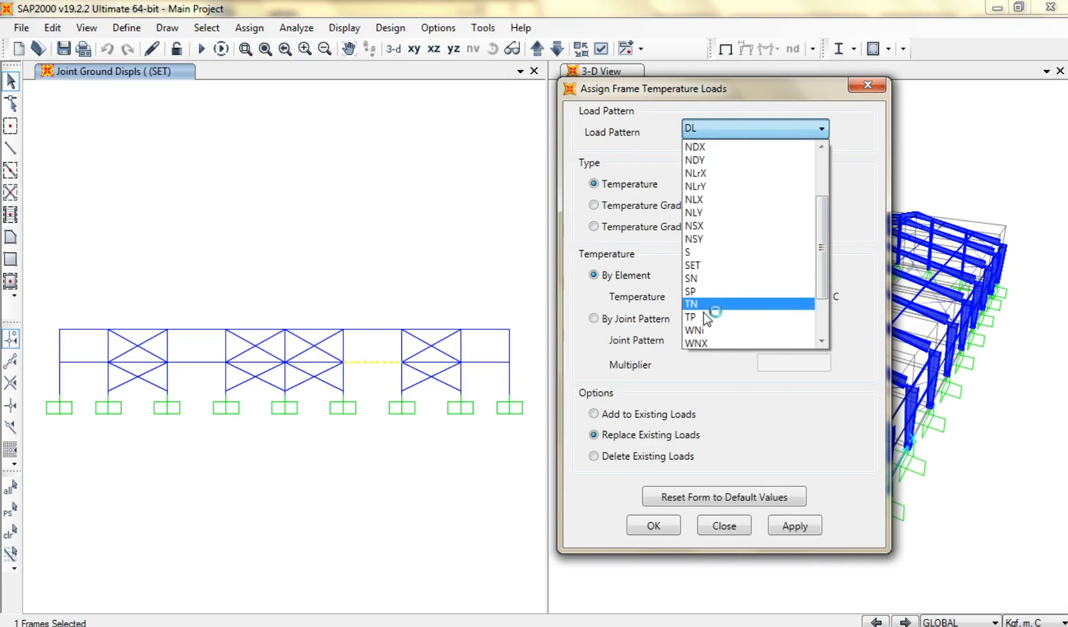
left_click(705, 317)
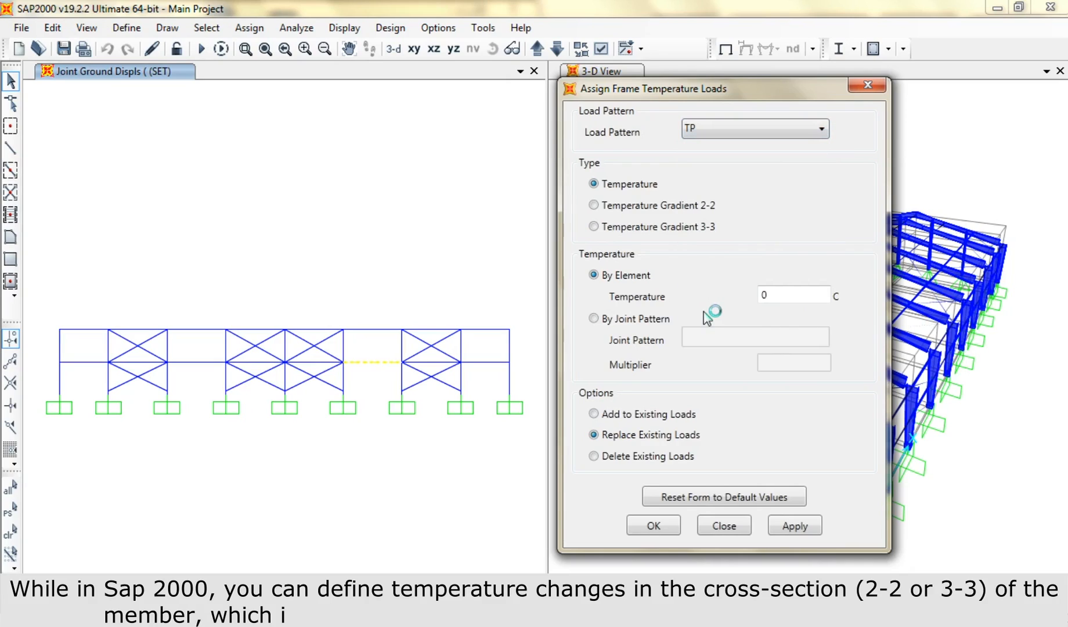
left_click(607, 184)
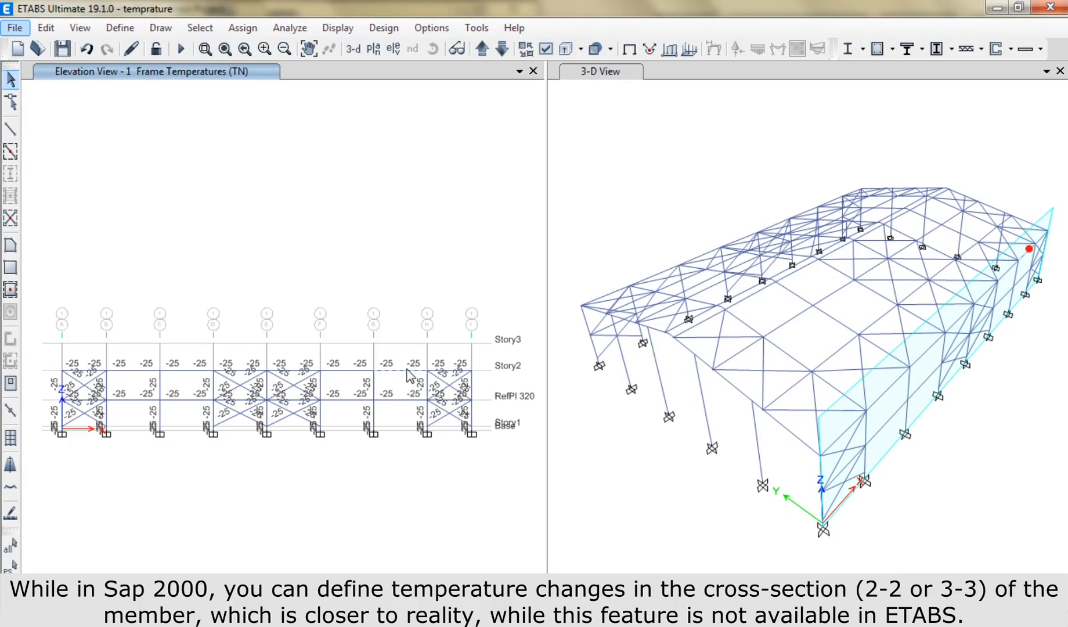
In ETABS, set up a frame temperature assignment for the selected Story2 beam with load pattern TP and a uniform change of +25 C.
left_click(246, 29)
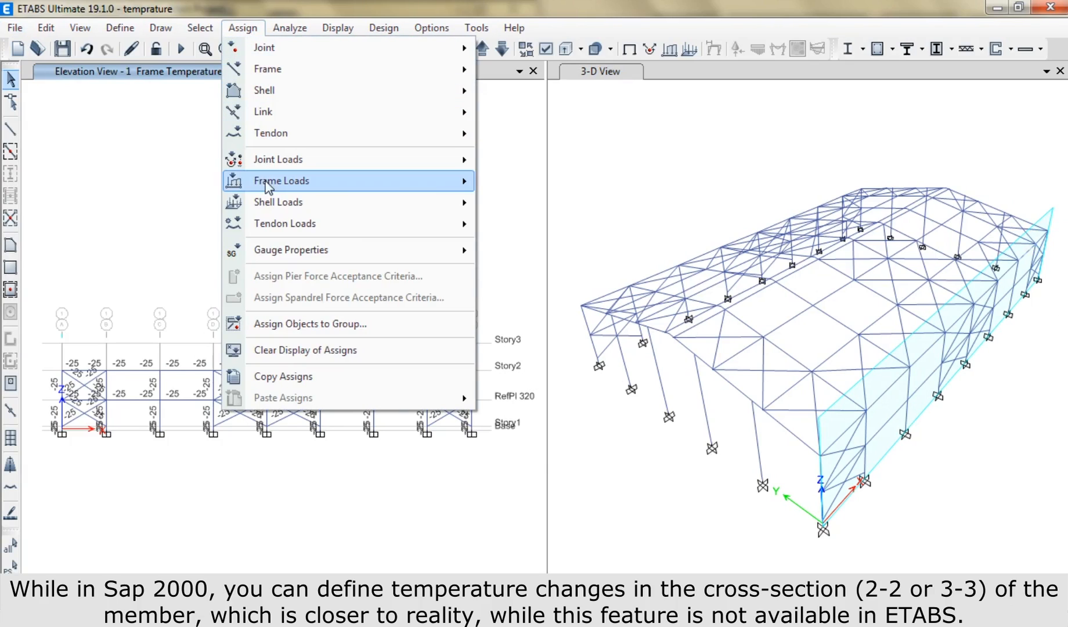
mouse_move(267, 181)
left_click(528, 228)
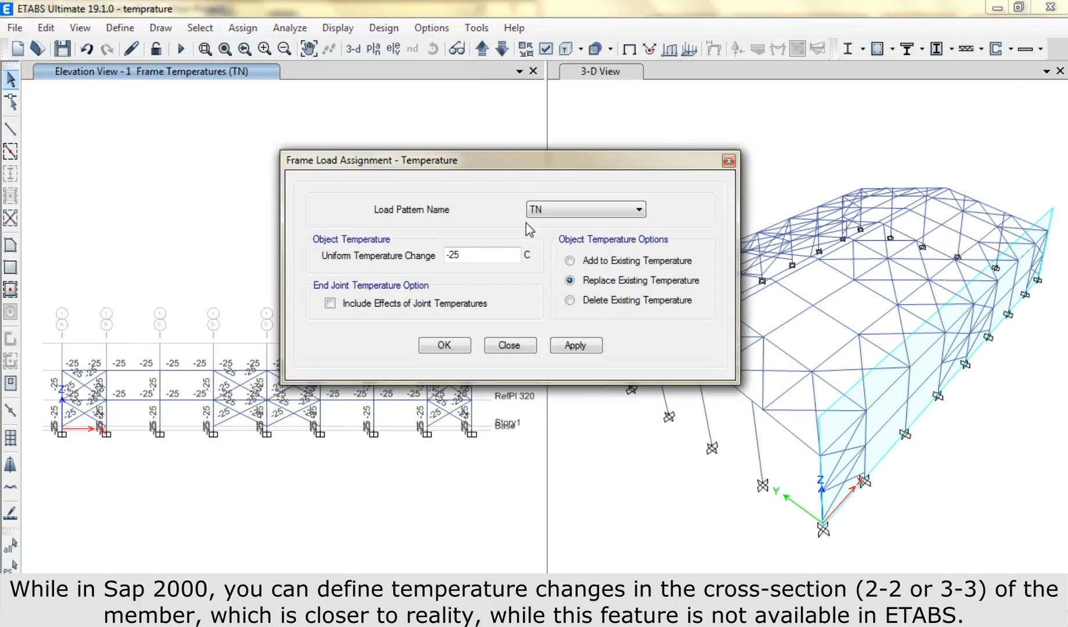
left_click_drag(512, 162, 297, 112)
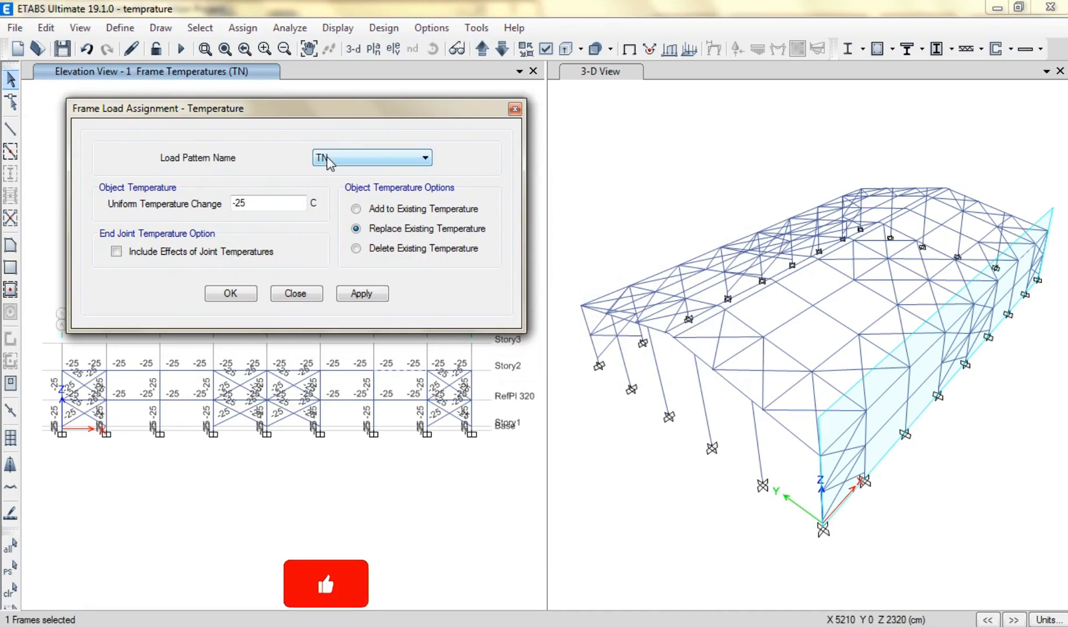
left_click(327, 160)
left_click(335, 325)
left_click_drag(240, 203, 233, 203)
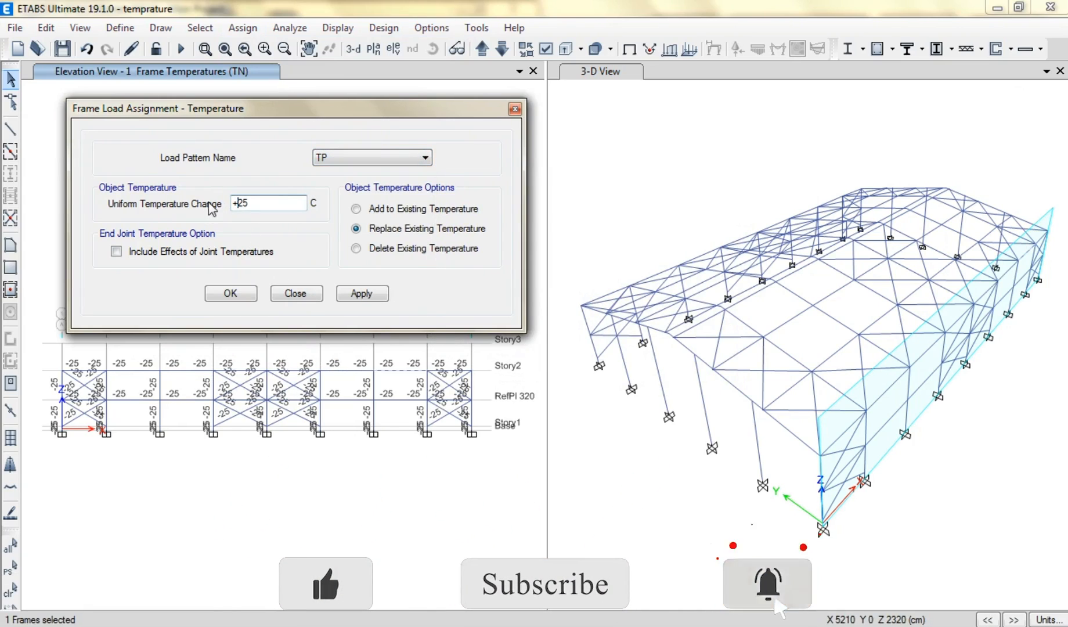
type("+")
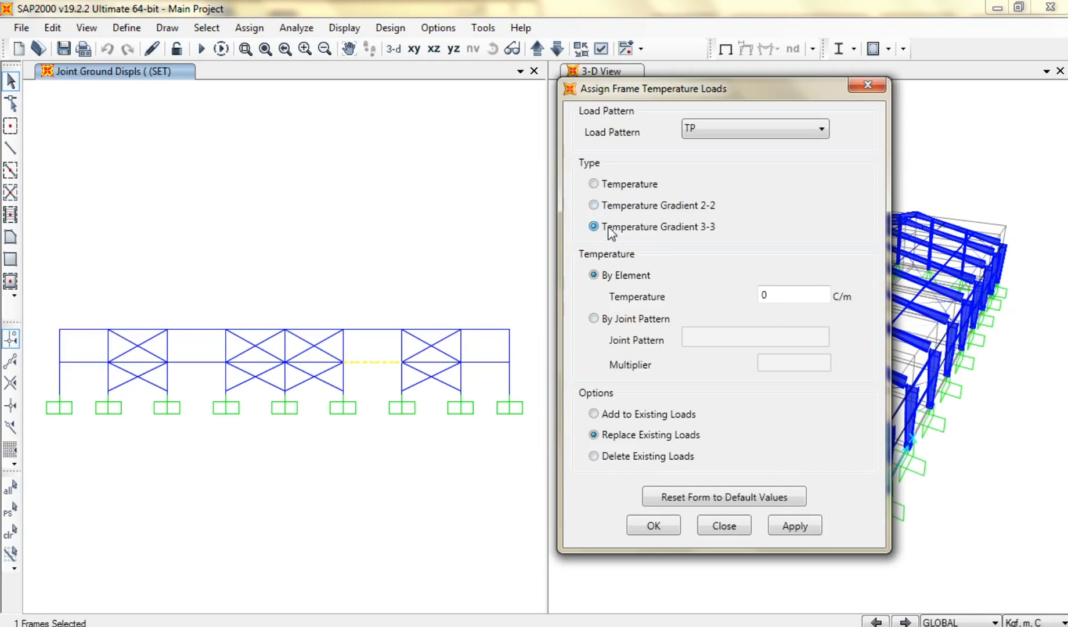
In SAP2000, compare the Temperature Gradient 3-3, Temperature Gradient 2-2 and Temperature load types for the selected beam.
left_click(610, 228)
left_click(611, 208)
left_click(611, 185)
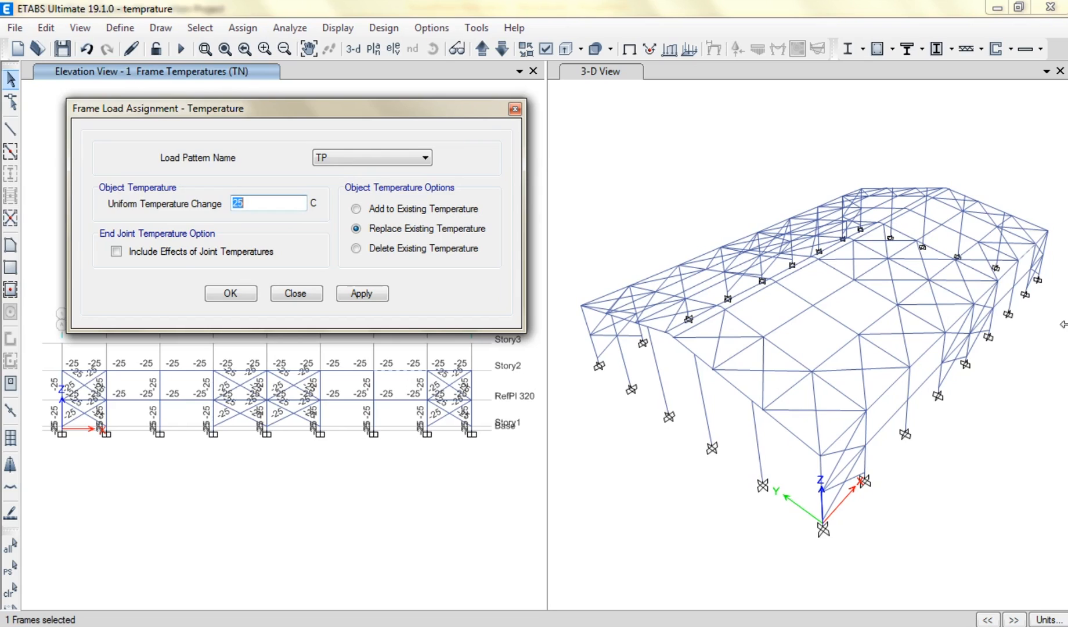
Switch to the PowerPoint slide show to examine the 3-3 and 2-2 temperature gradient diagrams.
left_click(594, 399)
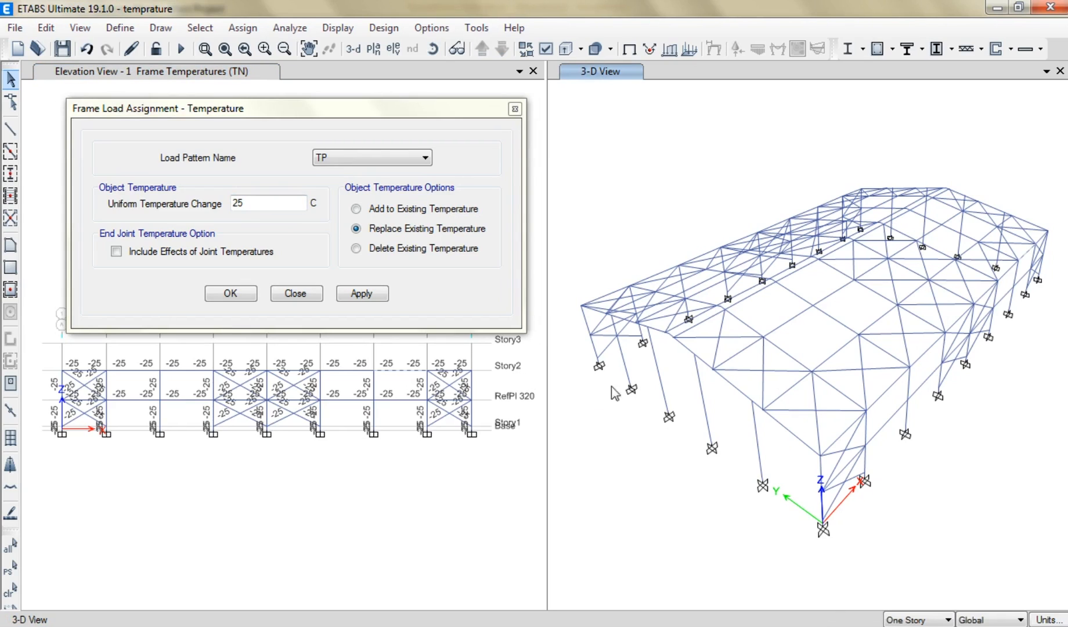
key("alt+Tab")
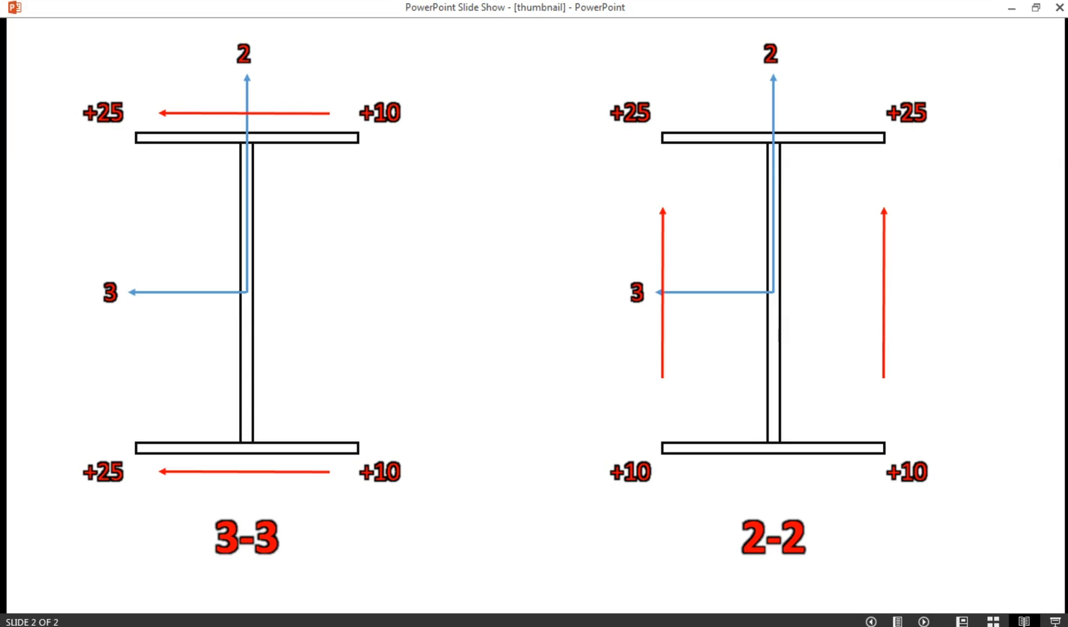